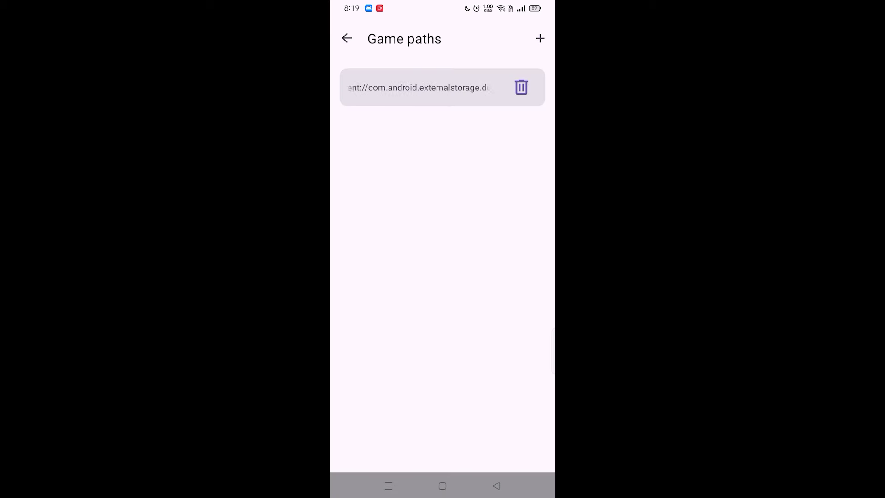
# Confirm the game folder, review the graphics settings, then go to Graphic packs.
pyautogui.click(346, 40)
pyautogui.scroll(-1, 442, 277)
pyautogui.click(442, 270)
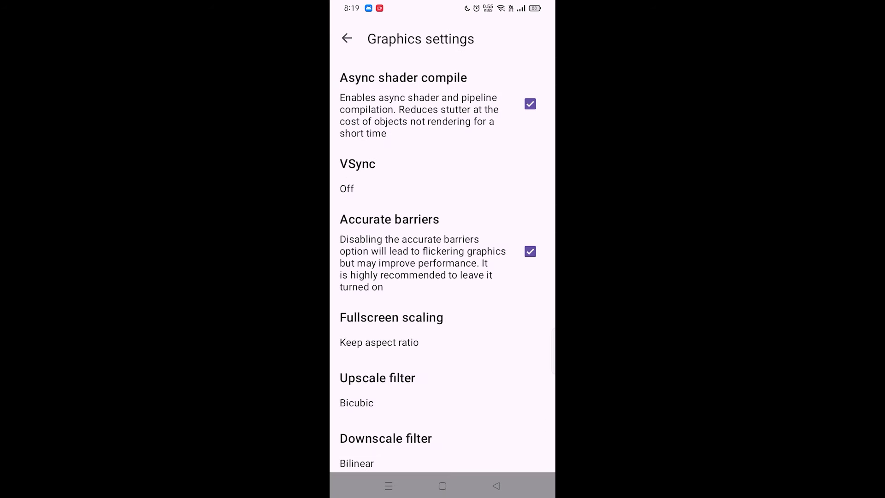
pyautogui.click(347, 39)
pyautogui.click(442, 384)
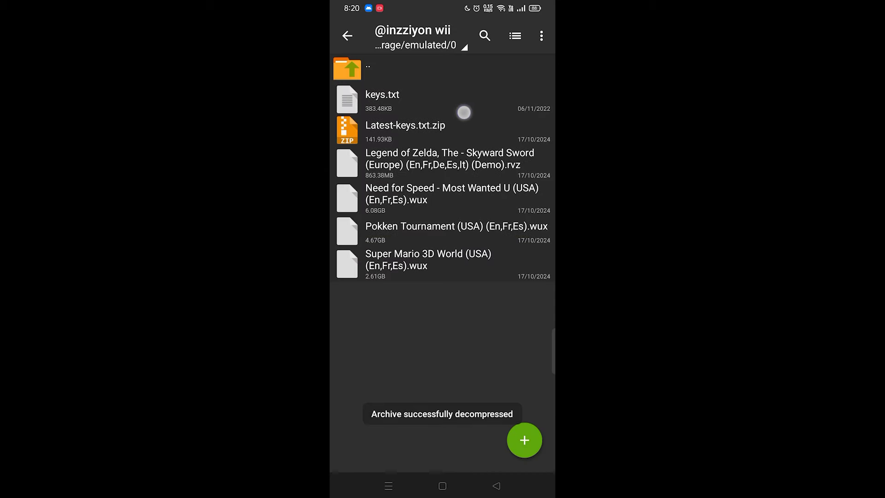
# Copy the extracted keys.txt and overwrite the old keys.txt in Cemu's files folder.
pyautogui.click(470, 99)
pyautogui.click(405, 336)
pyautogui.click(443, 69)
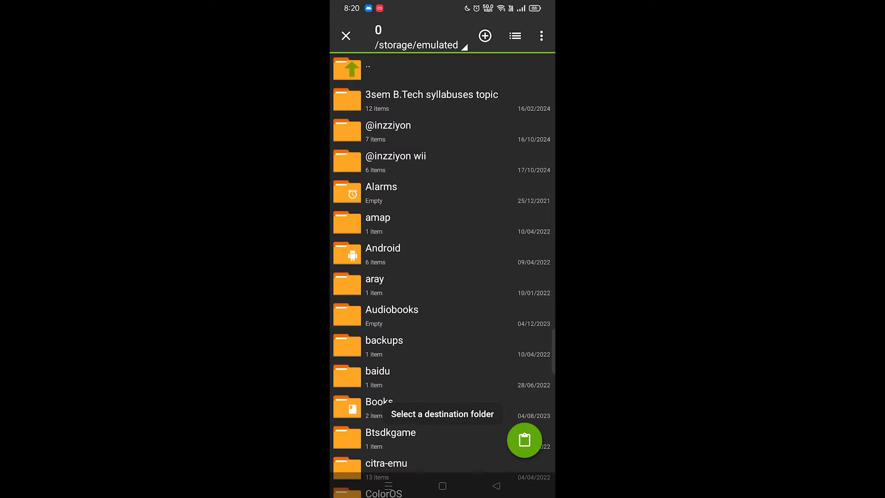
pyautogui.scroll(-1, 482, 132)
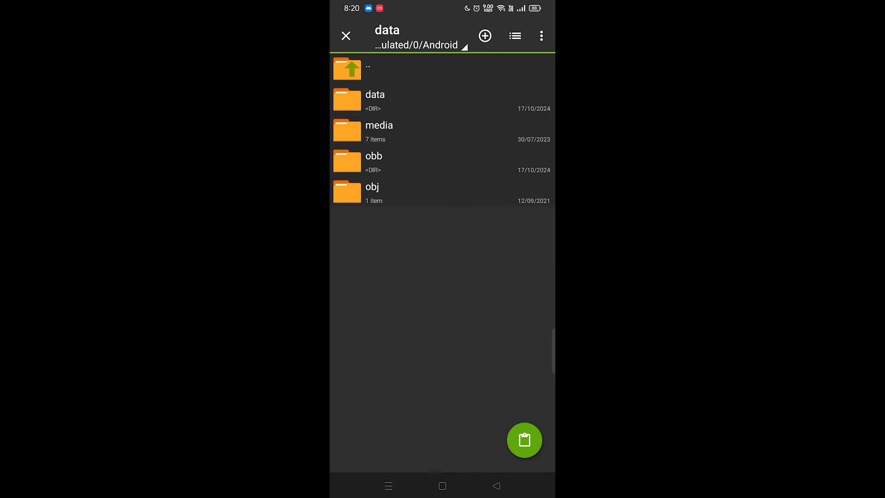
pyautogui.scroll(-15, 487, 276)
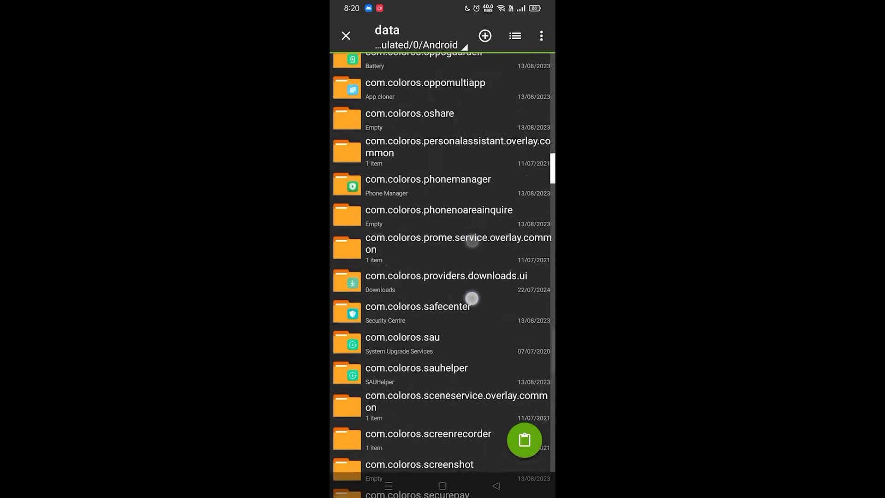
pyautogui.scroll(-15, 483, 203)
pyautogui.scroll(-10, 462, 309)
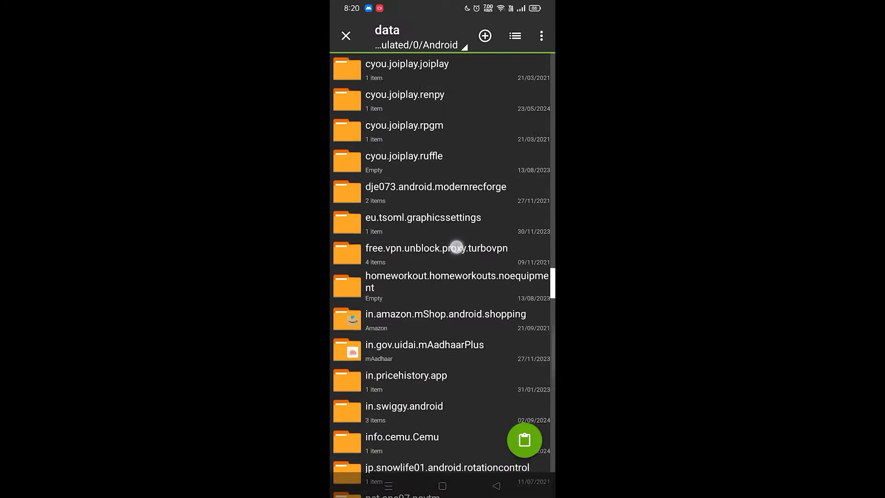
pyautogui.scroll(10, 455, 247)
pyautogui.scroll(8, 455, 247)
pyautogui.scroll(8, 455, 246)
pyautogui.scroll(6, 455, 248)
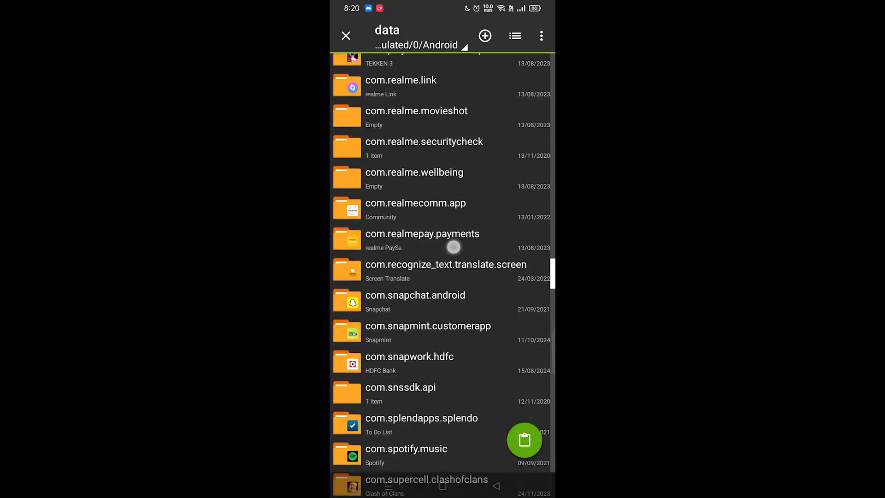
pyautogui.scroll(10, 454, 247)
pyautogui.scroll(8, 454, 248)
pyautogui.scroll(8, 454, 247)
pyautogui.scroll(5, 460, 246)
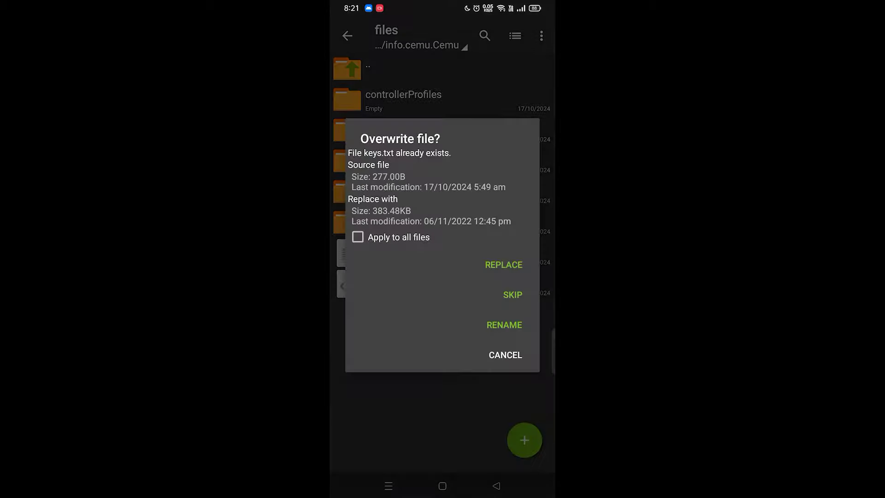
pyautogui.click(512, 265)
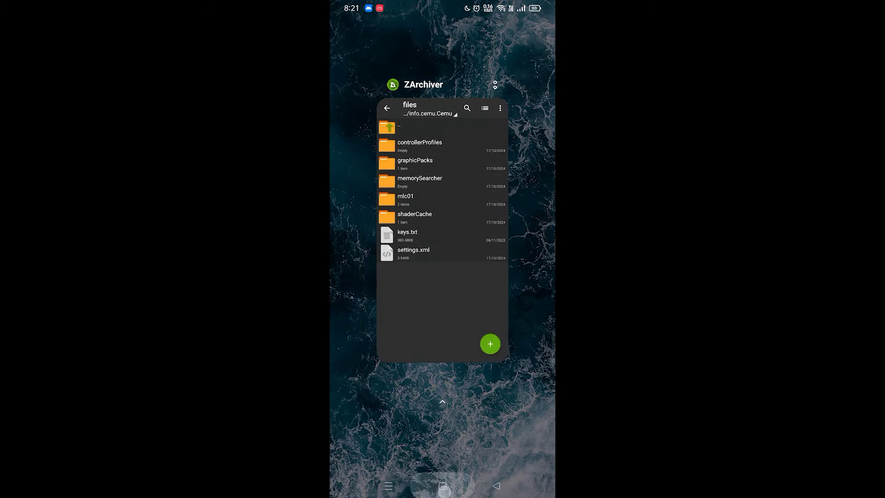
# Close the open apps from Recents and relaunch Cemu.
pyautogui.click(443, 486)
pyautogui.click(443, 47)
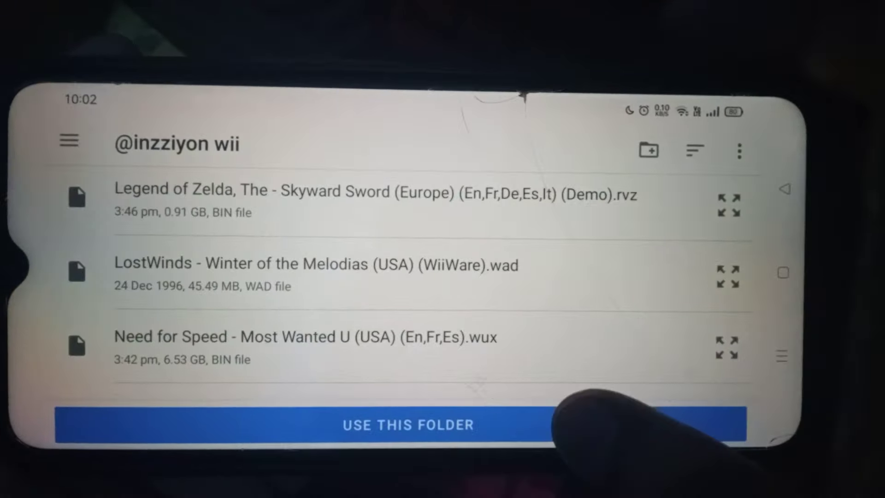
pyautogui.click(588, 422)
pyautogui.click(588, 339)
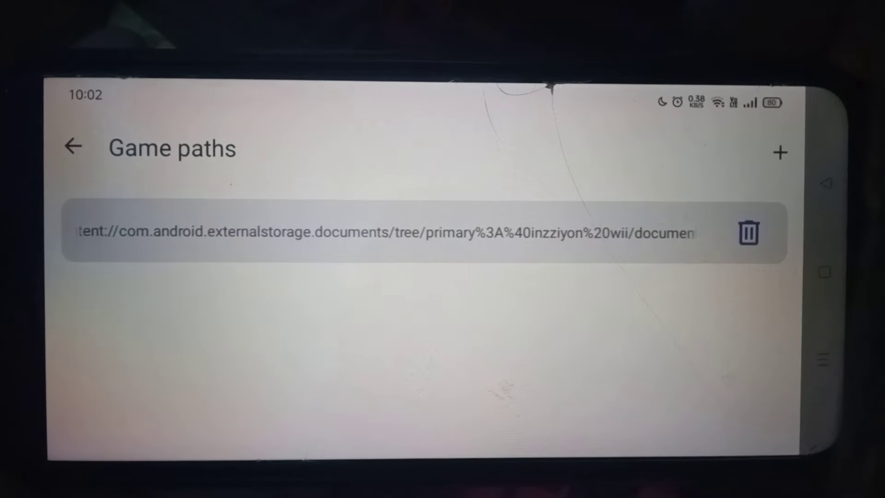
pyautogui.click(73, 147)
pyautogui.scroll(-2, 622, 312)
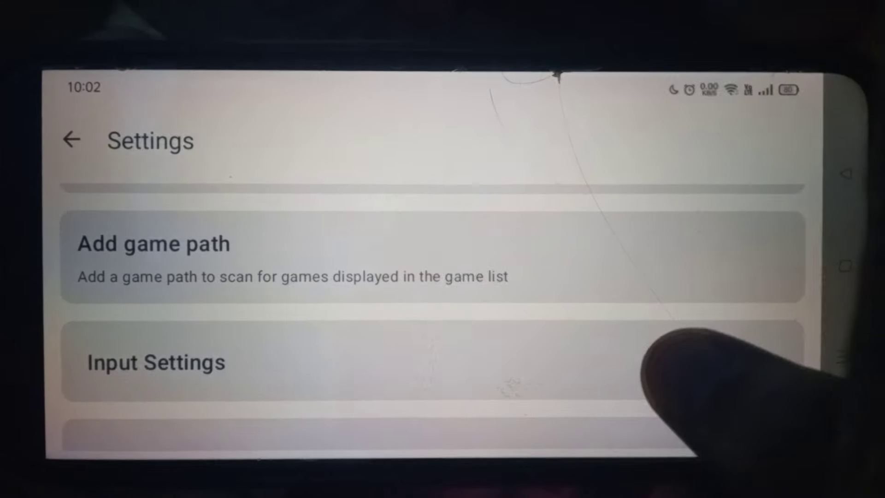
# Set Controller 1's emulated controller to Wii U GamePad.
pyautogui.click(692, 362)
pyautogui.click(691, 326)
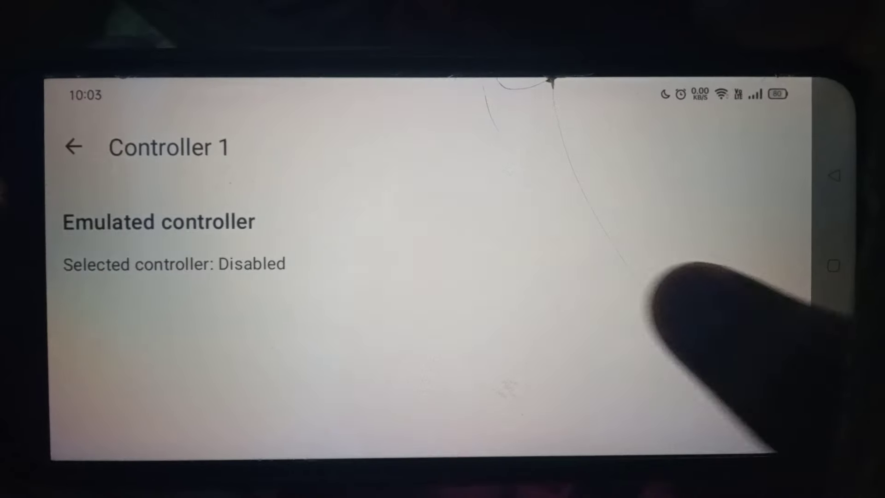
pyautogui.click(180, 262)
pyautogui.click(297, 308)
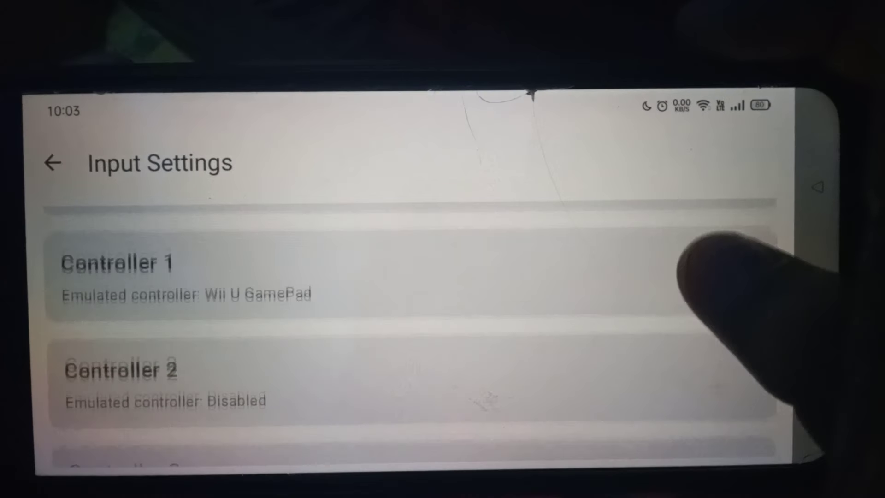
pyautogui.click(49, 164)
pyautogui.scroll(-2, 657, 319)
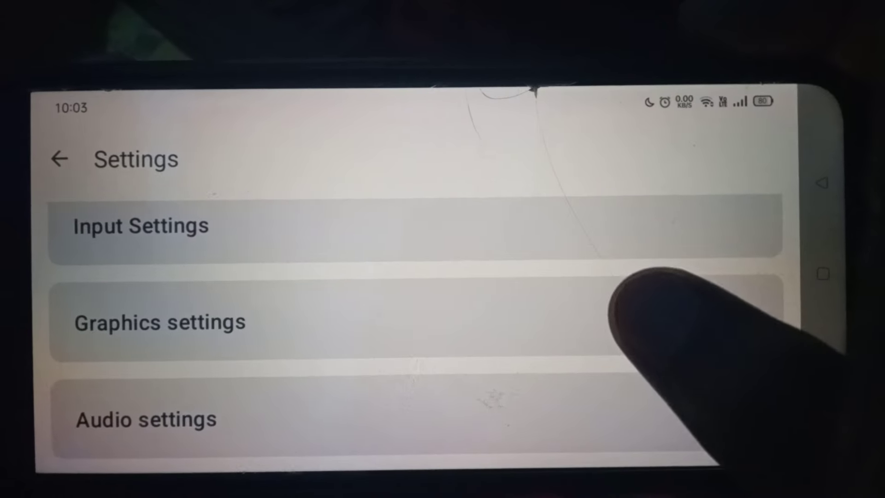
# Set Graphics fullscreen scaling to Stretch, then go to Graphic packs.
pyautogui.click(623, 320)
pyautogui.scroll(-1, 692, 276)
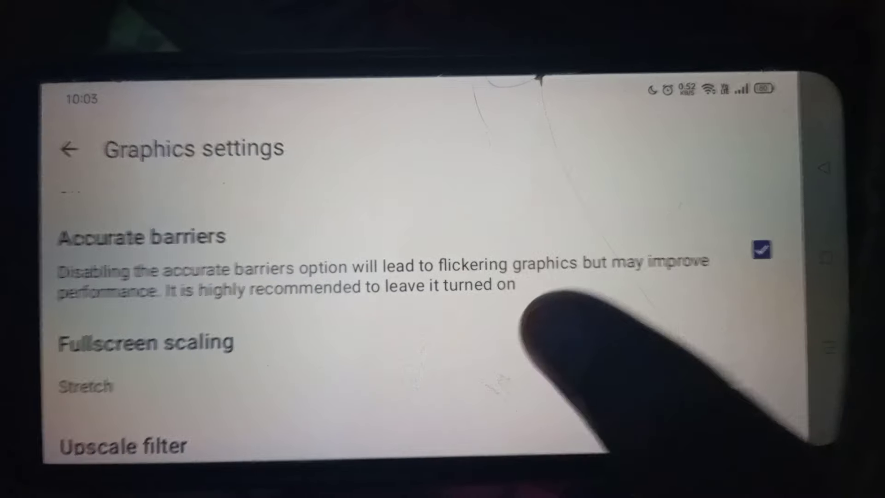
pyautogui.click(526, 339)
pyautogui.click(287, 306)
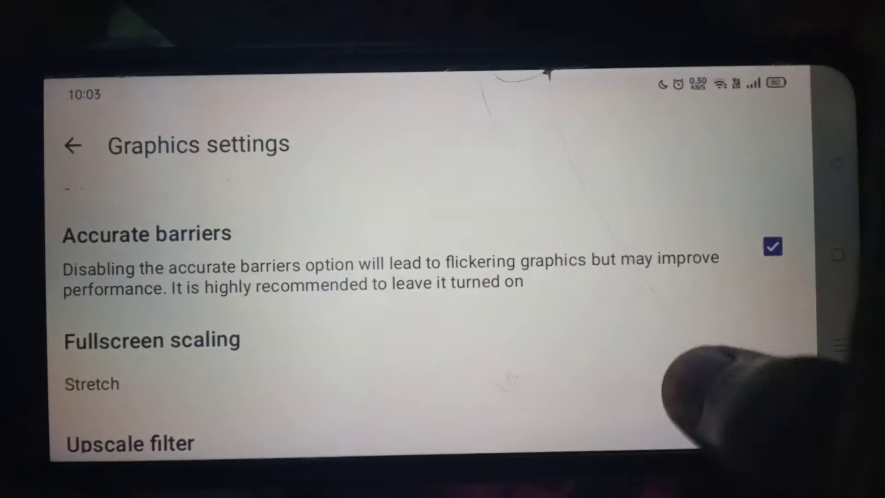
pyautogui.scroll(-2, 657, 318)
pyautogui.scroll(2, 657, 318)
pyautogui.scroll(3, 692, 346)
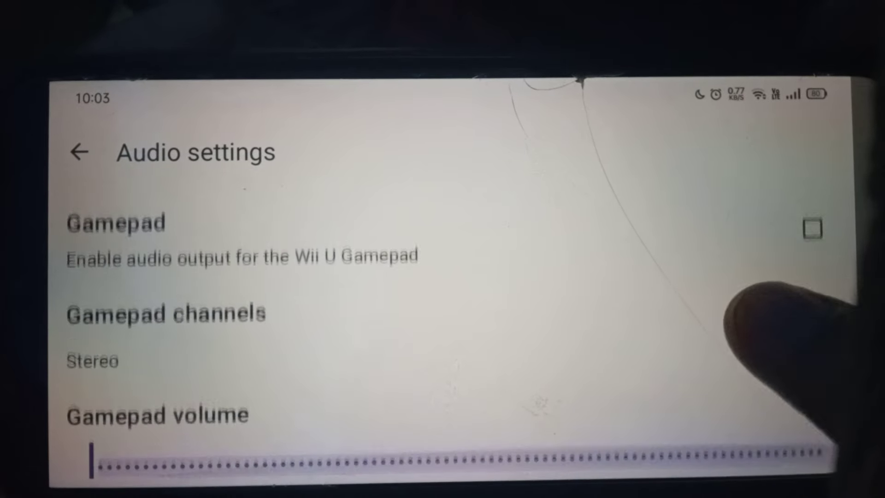
pyautogui.scroll(3, 443, 312)
pyautogui.click(73, 154)
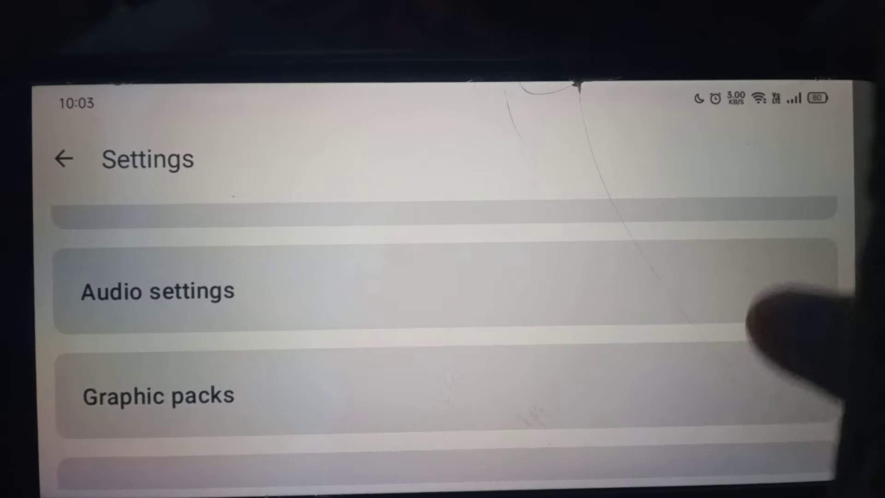
pyautogui.scroll(-1, 760, 380)
# Tick RAM usage in the Overlay settings and return to Settings.
pyautogui.click(726, 429)
pyautogui.scroll(-1, 761, 311)
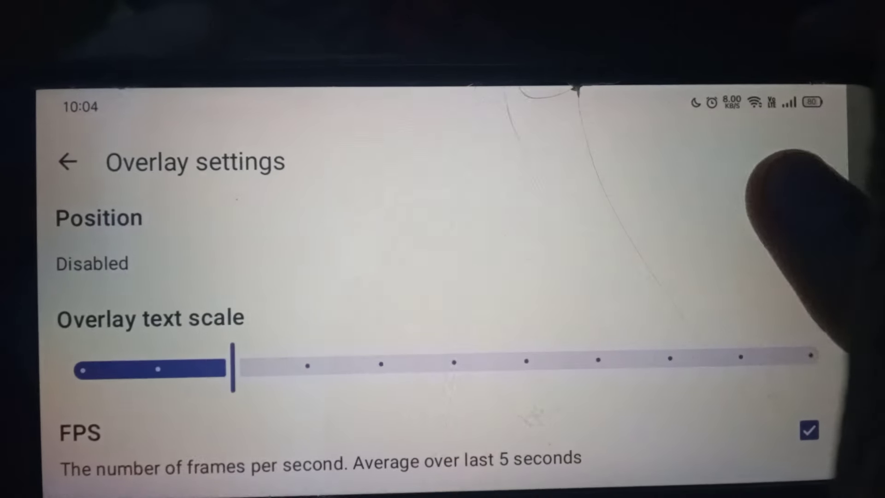
pyautogui.scroll(-2, 760, 312)
pyautogui.scroll(-2, 761, 311)
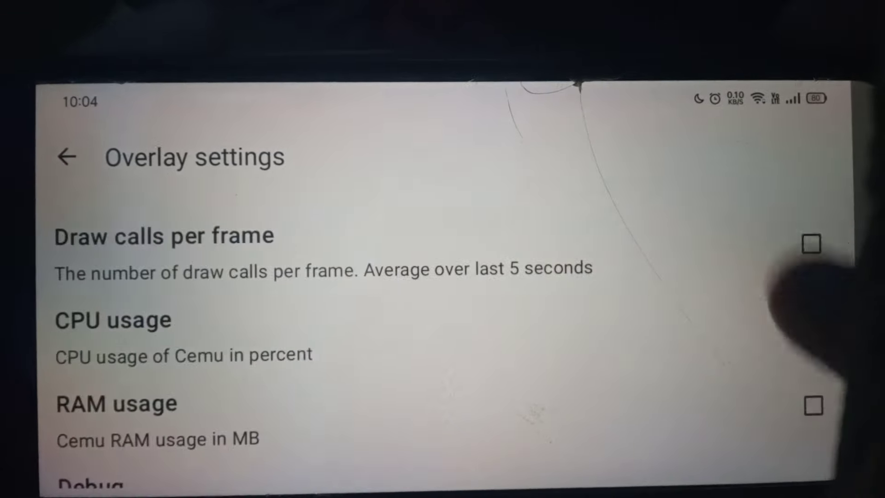
pyautogui.click(812, 375)
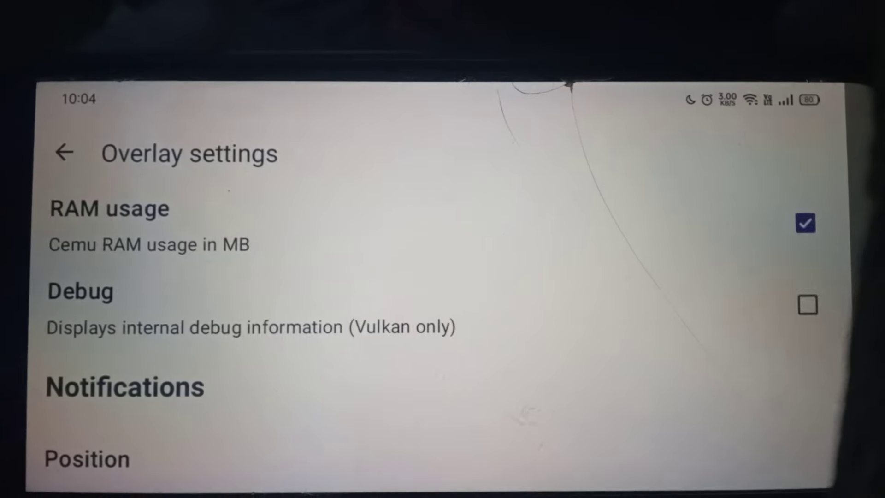
pyautogui.scroll(3, 761, 312)
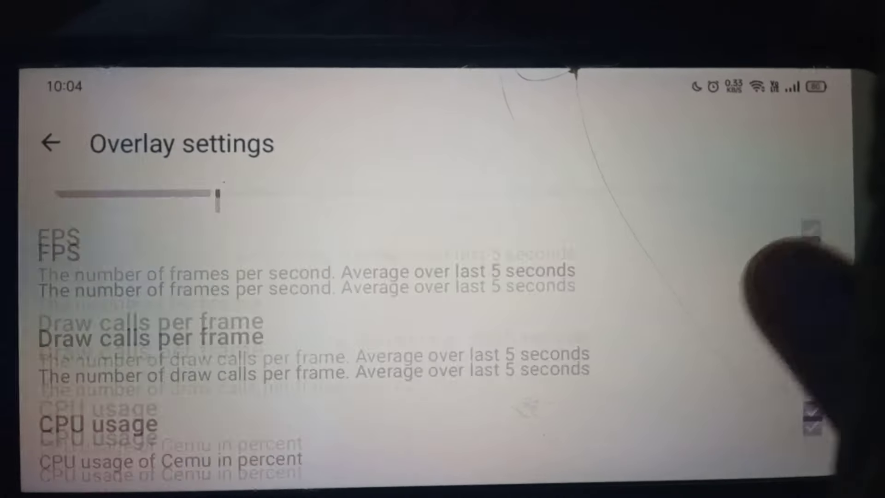
pyautogui.click(43, 140)
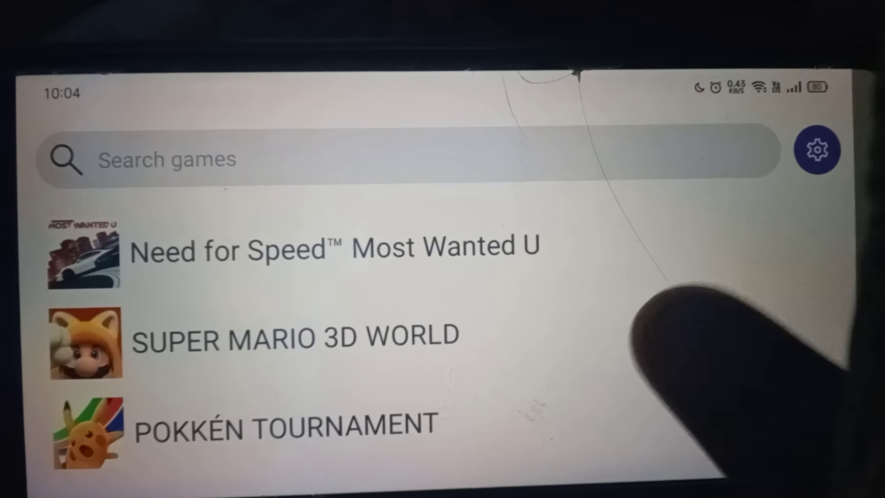
# Refresh the games list and launch Super Mario 3D World.
pyautogui.moveTo(692, 290); pyautogui.dragTo(727, 415)
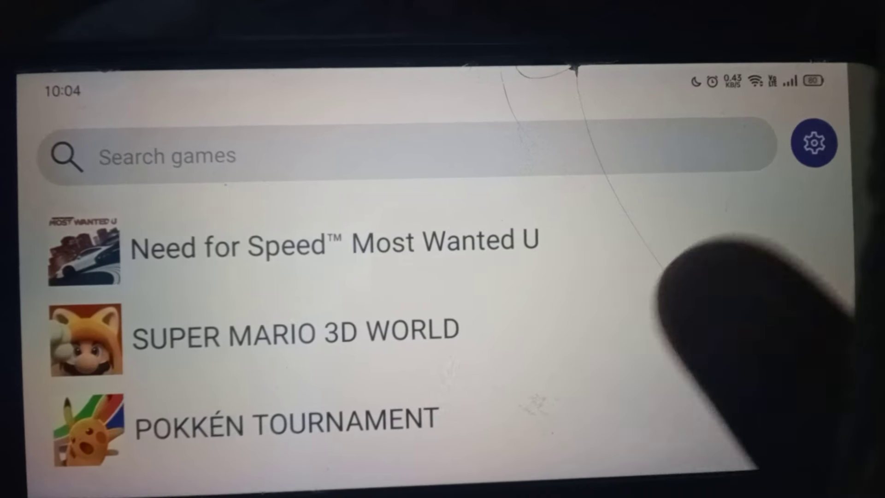
pyautogui.click(443, 332)
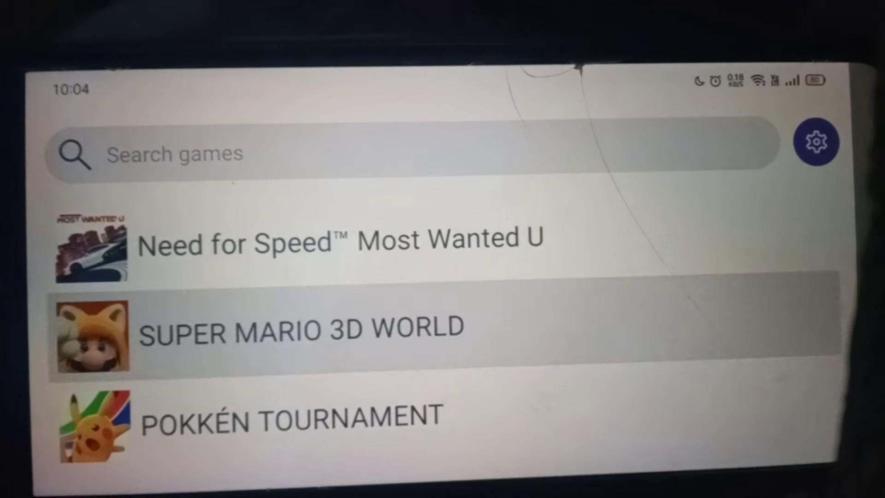